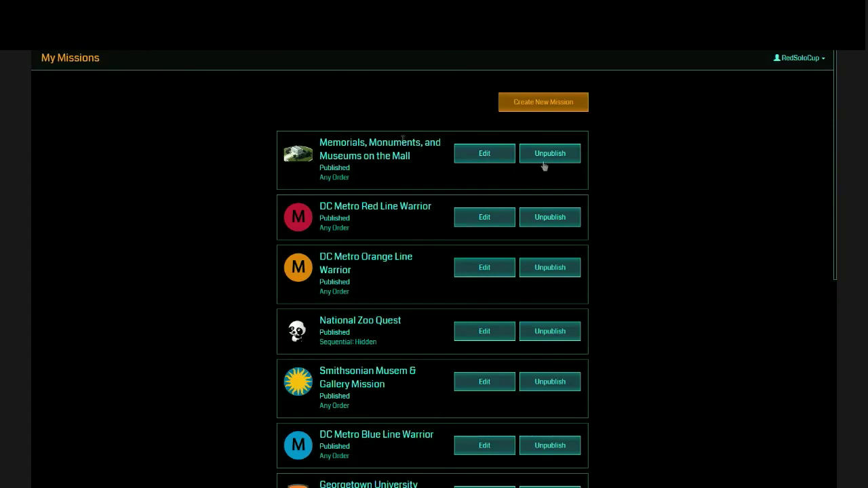
Create a new mission and continue to its empty Edit mission details page.
{"action": "left_click", "coordinate": [549, 105]}
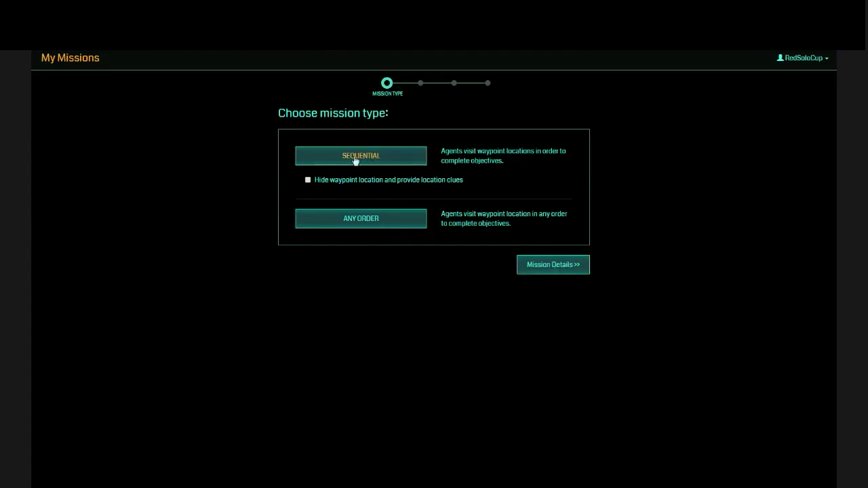
{"action": "left_click", "coordinate": [555, 267]}
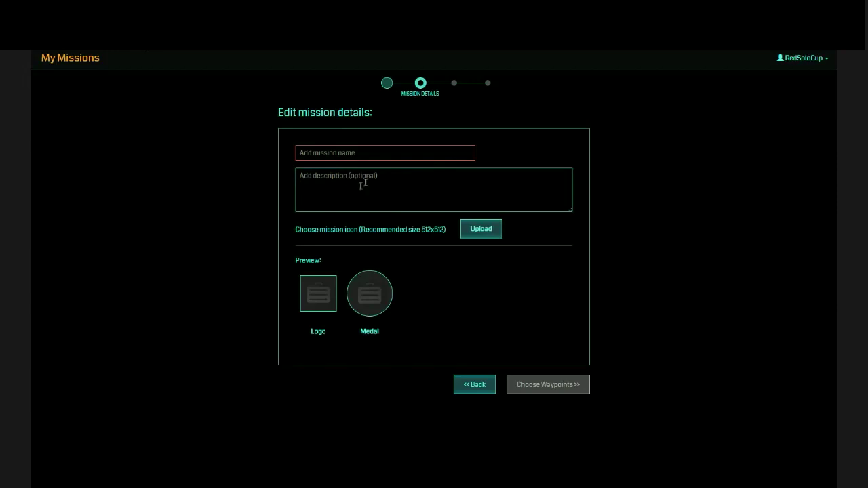
Enter the mission name 'test' and description 'test123', then advance to Choose Waypoints.
{"action": "left_click", "coordinate": [352, 187]}
{"action": "left_click", "coordinate": [398, 152]}
{"action": "type", "text": "test"}
{"action": "left_click", "coordinate": [385, 184]}
{"action": "type", "text": "test12"}
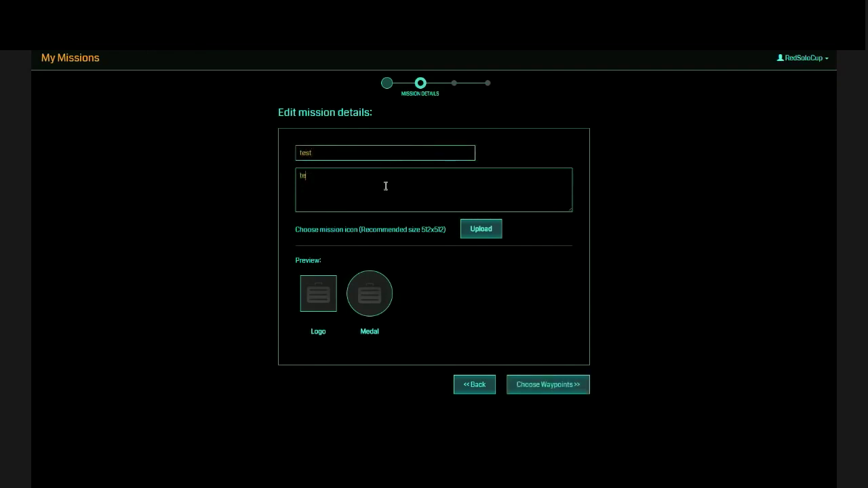
{"action": "type", "text": "3"}
{"action": "left_click", "coordinate": [535, 387]}
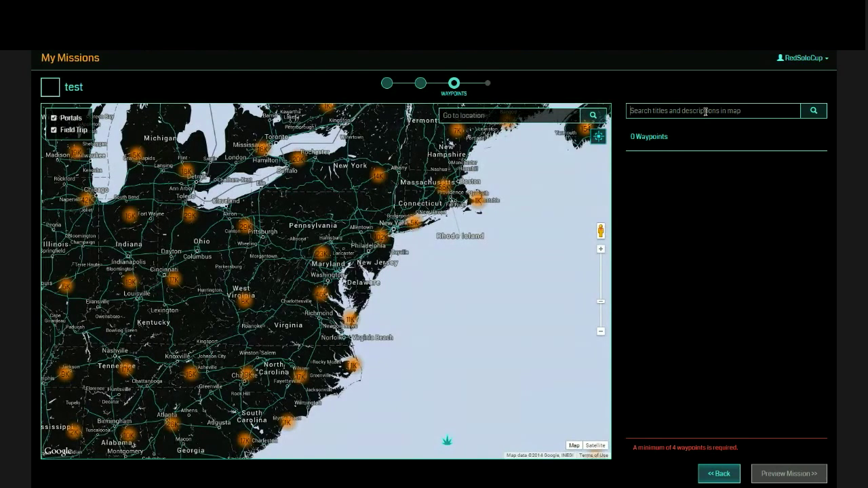
Inspect the empty Waypoints map and select its minimum-4-waypoints warning.
{"action": "left_click", "coordinate": [705, 111]}
{"action": "left_click_drag", "start_coordinate": [634, 448], "coordinate": [737, 449]}
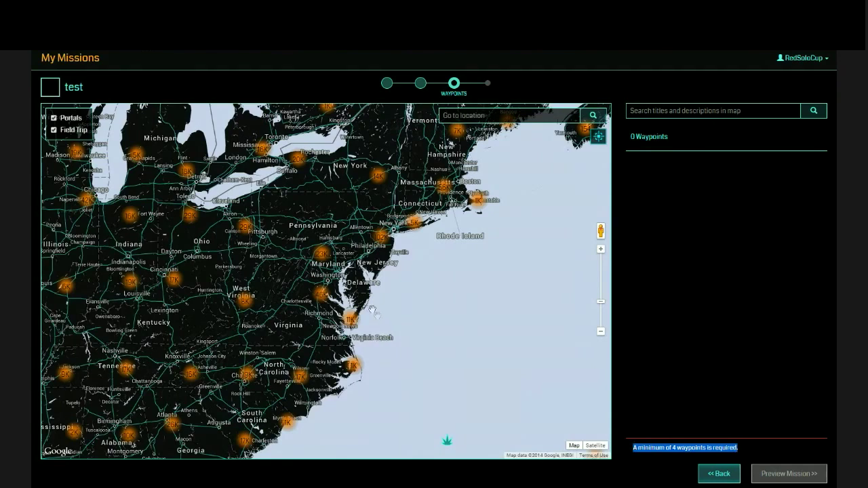
{"action": "left_click", "coordinate": [497, 116]}
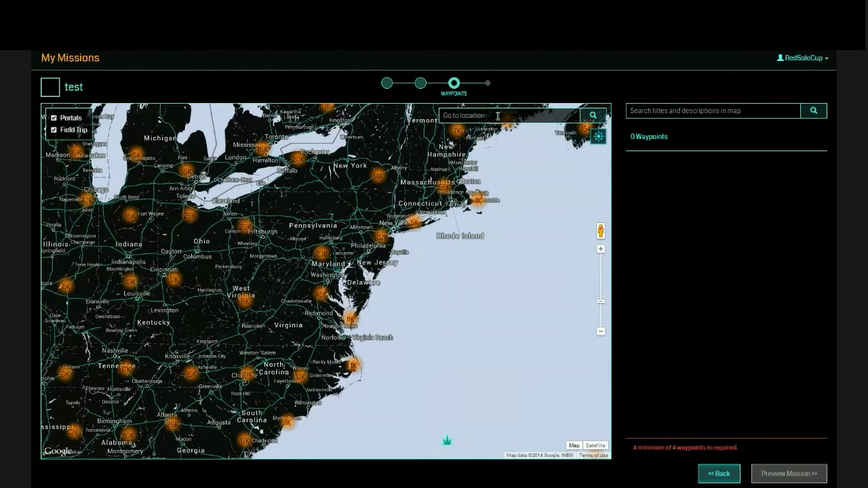
Jump the map to Washington, DC, zoom to street level, and hide field-trip markers.
{"action": "type", "text": "washington"}
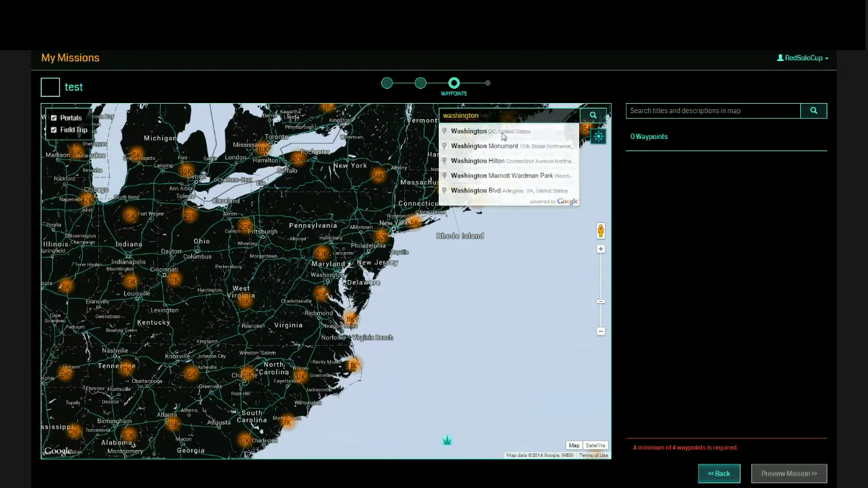
{"action": "left_click", "coordinate": [502, 132]}
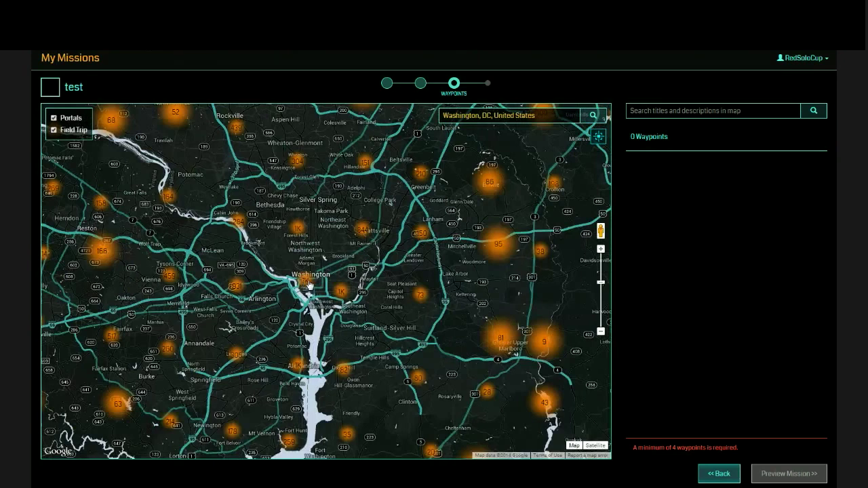
{"action": "left_click", "coordinate": [308, 285]}
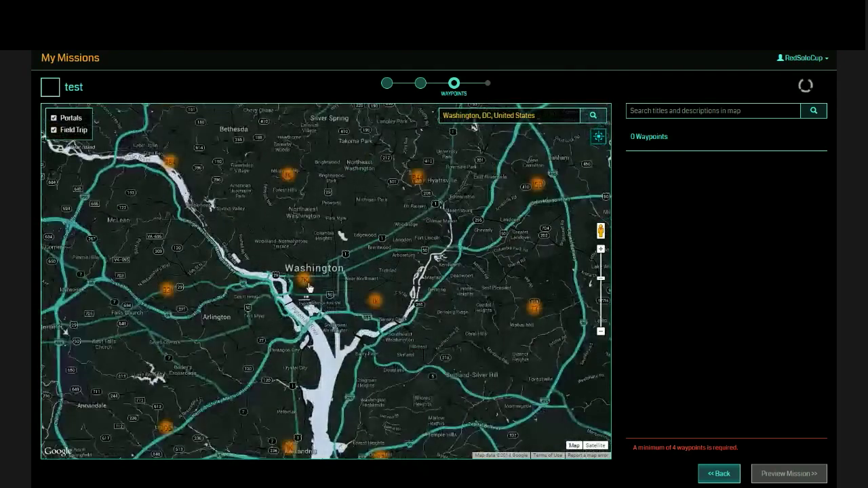
{"action": "scroll", "coordinate": [308, 287], "scroll_direction": "up", "scroll_amount": 1}
{"action": "scroll", "coordinate": [308, 287], "scroll_direction": "up", "scroll_amount": 2}
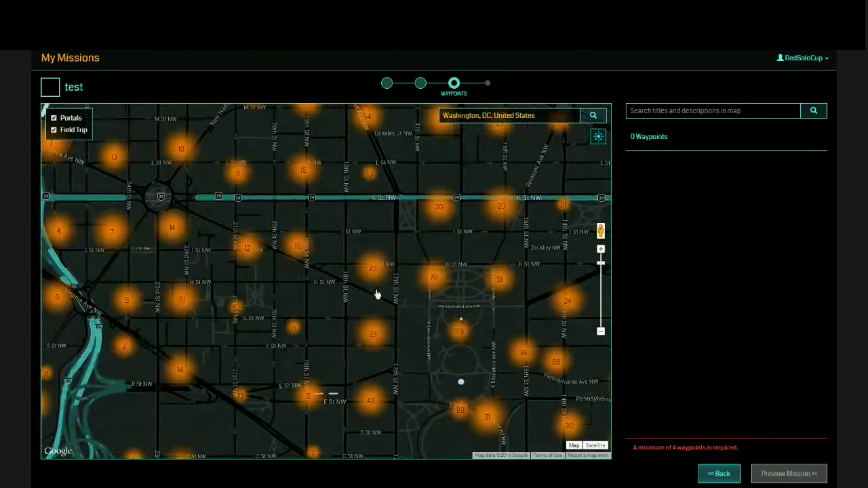
{"action": "scroll", "coordinate": [378, 292], "scroll_direction": "up", "scroll_amount": 2}
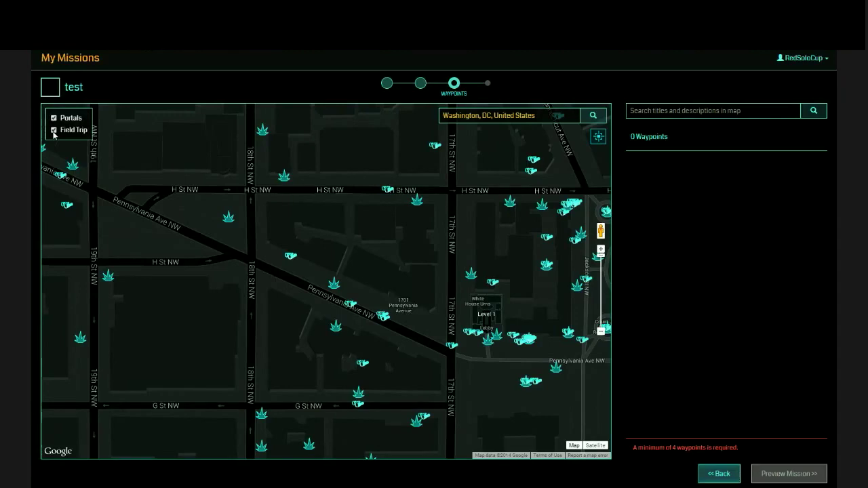
{"action": "left_click", "coordinate": [54, 130]}
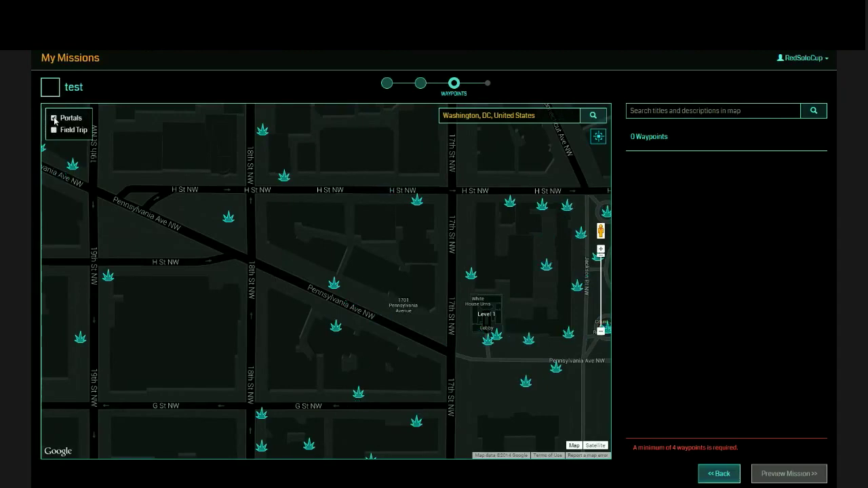
Add the Metropolitan Club of Washington portal as waypoint 1 with a Create Link objective.
{"action": "left_click", "coordinate": [55, 118]}
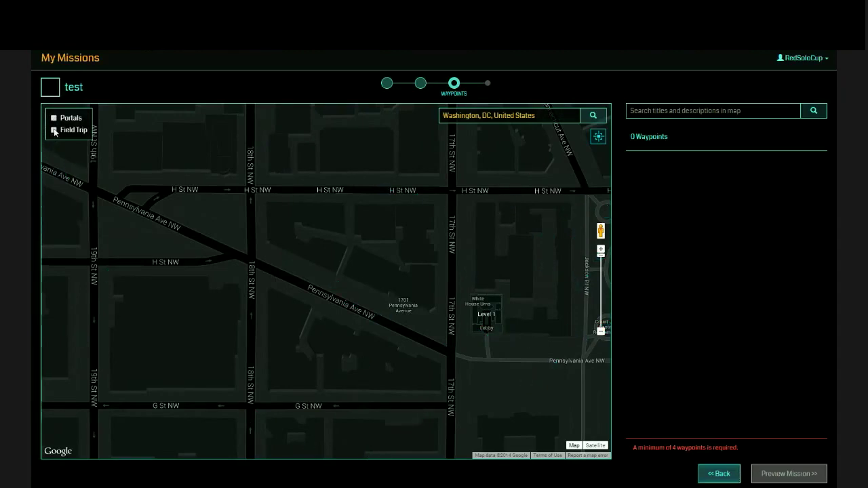
{"action": "left_click", "coordinate": [54, 119]}
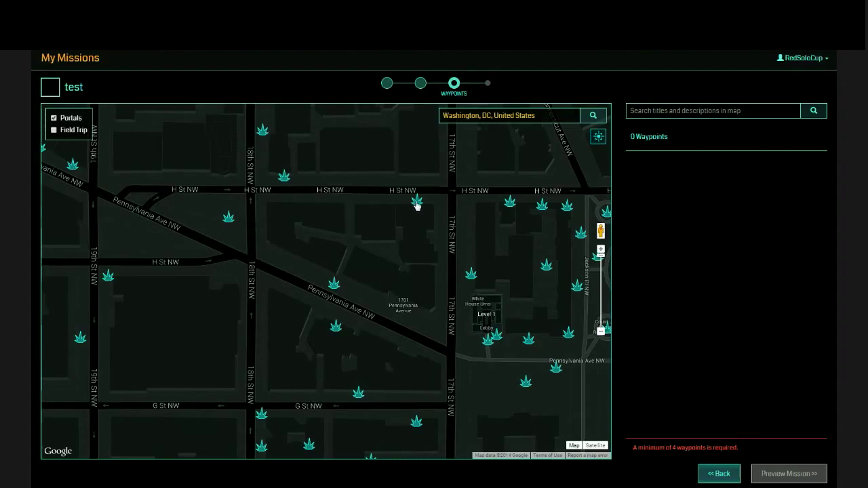
{"action": "left_click", "coordinate": [417, 205]}
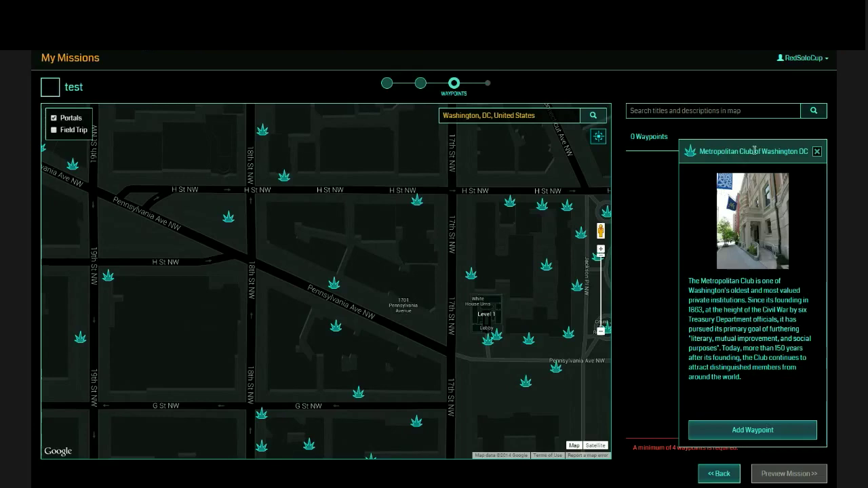
{"action": "left_click", "coordinate": [748, 430]}
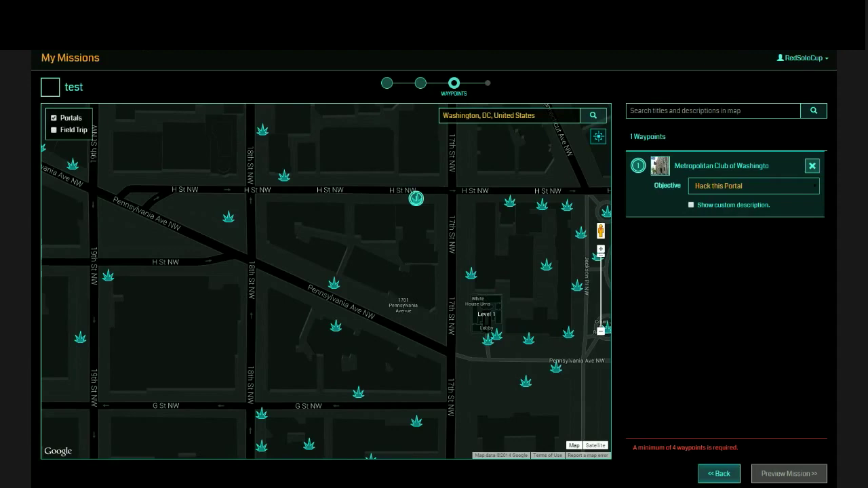
{"action": "left_click", "coordinate": [731, 228]}
Try 'Create a field with this Portal', then revert to 'Create Link from this portal'.
{"action": "left_click", "coordinate": [718, 240]}
{"action": "left_click", "coordinate": [740, 229]}
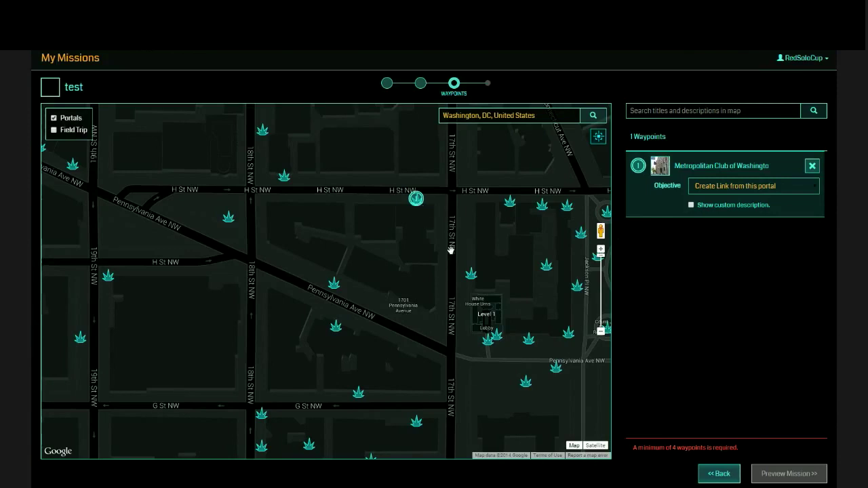
Add the Metropolitan Club of Washington again as a second waypoint.
{"action": "left_click", "coordinate": [470, 274]}
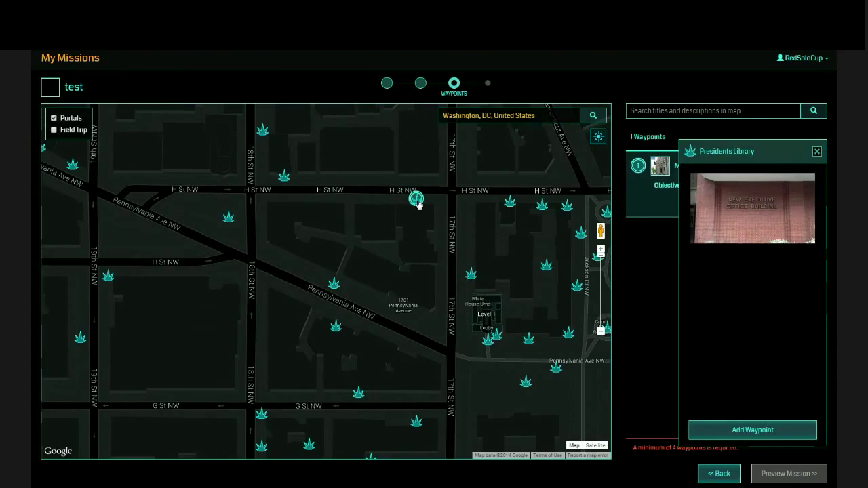
{"action": "left_click", "coordinate": [817, 151]}
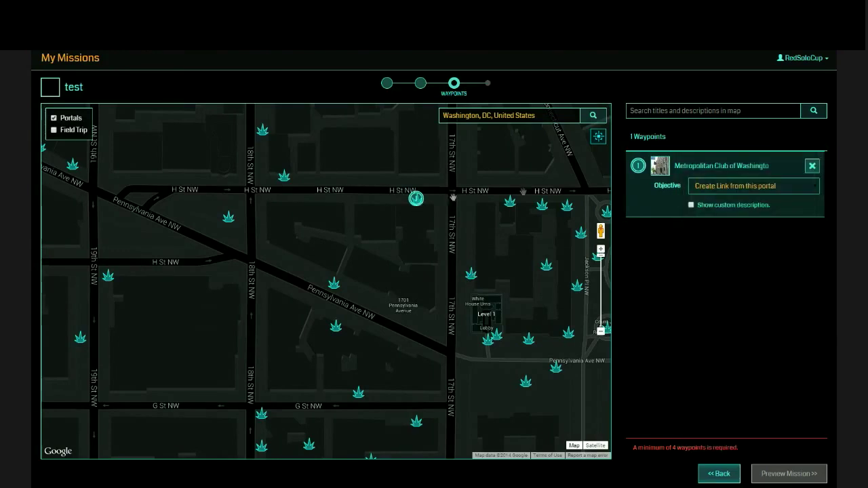
{"action": "left_click", "coordinate": [416, 205]}
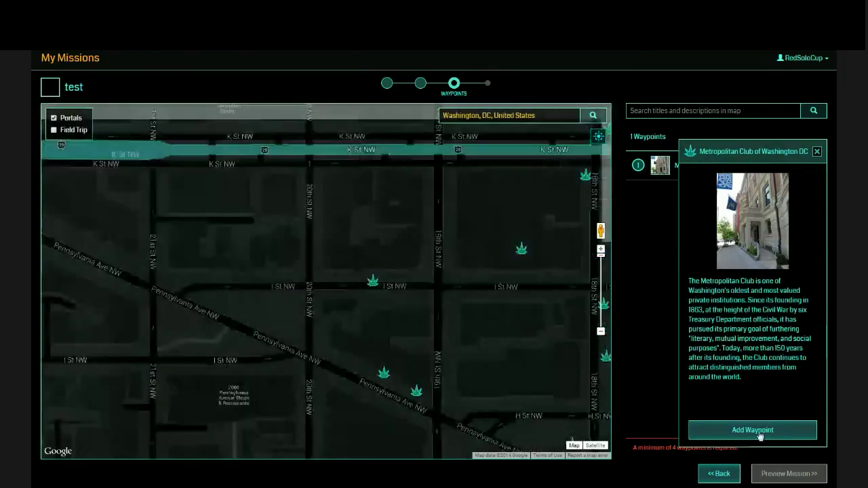
{"action": "left_click", "coordinate": [754, 430]}
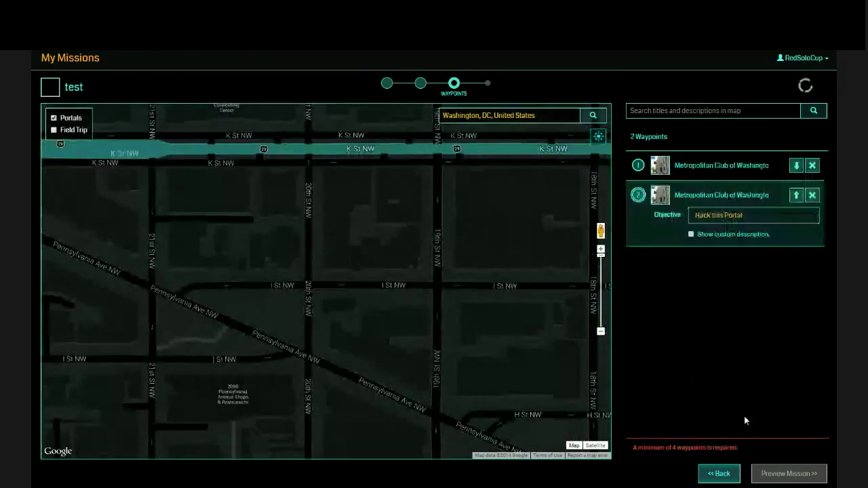
Set waypoint 1 to 'Capture this portal for your faction' and change waypoint 2 from hacking.
{"action": "left_click", "coordinate": [710, 170]}
{"action": "left_click", "coordinate": [811, 190]}
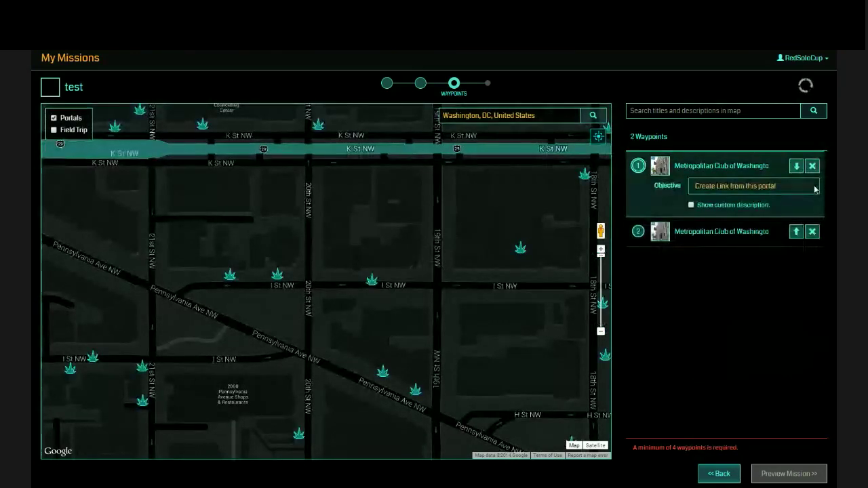
{"action": "left_click", "coordinate": [752, 221]}
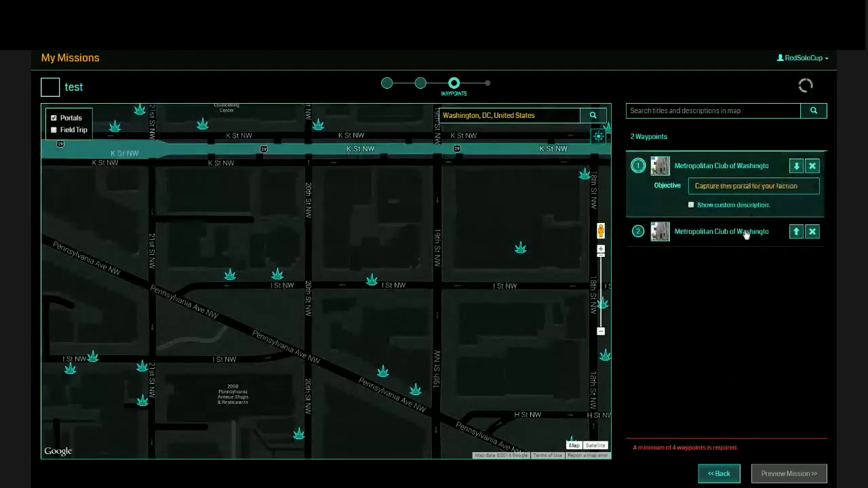
{"action": "left_click", "coordinate": [746, 233]}
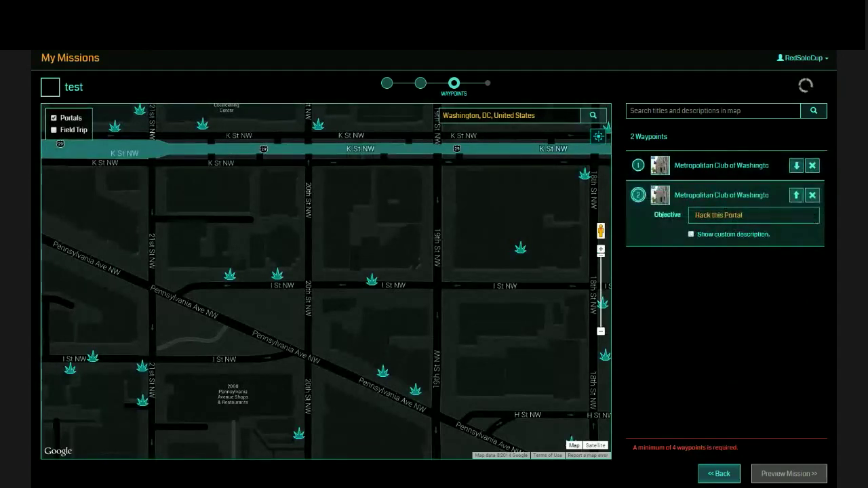
{"action": "left_click", "coordinate": [749, 257]}
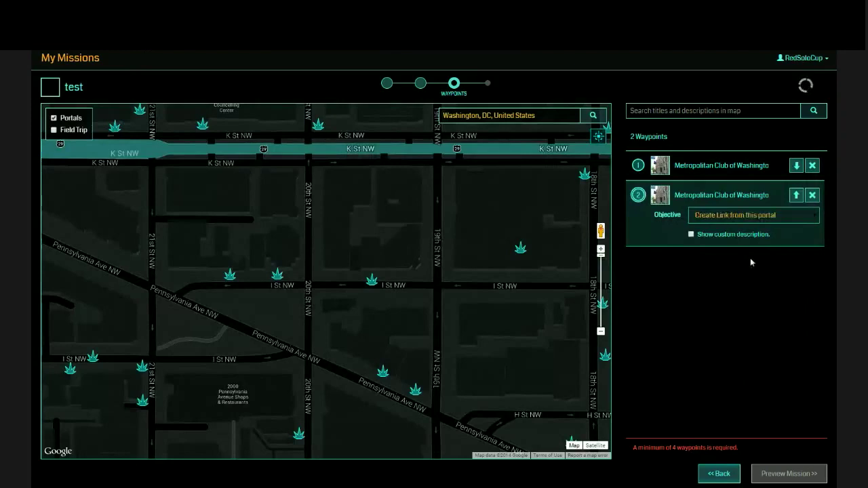
{"action": "left_click", "coordinate": [383, 372]}
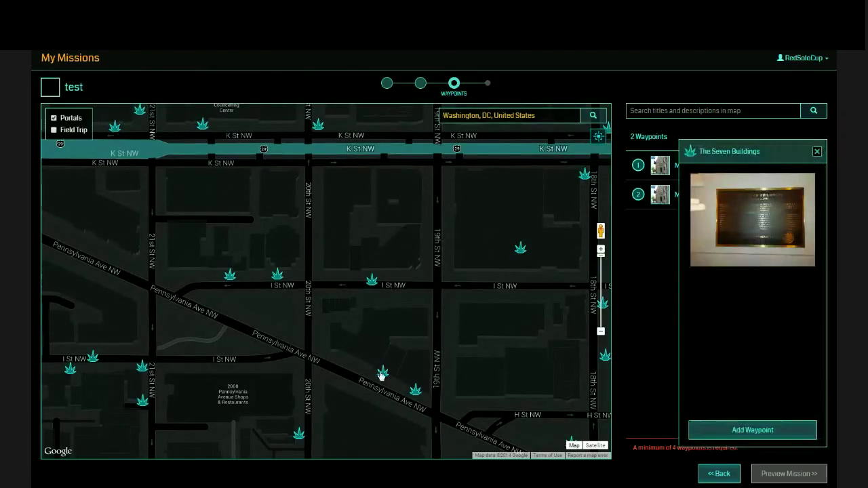
Add The Seven Buildings, Arts Club of Washington and Froggy Bottom Pub, reaching 5 waypoints.
{"action": "left_click", "coordinate": [752, 431]}
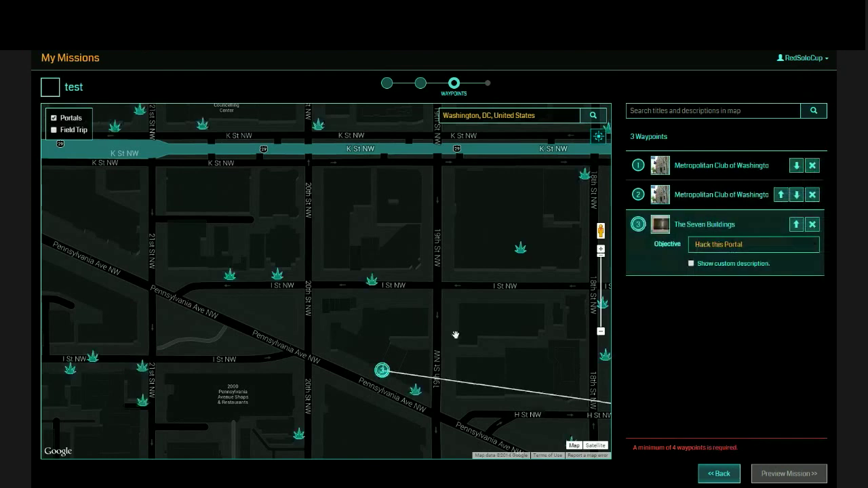
{"action": "left_click", "coordinate": [230, 276]}
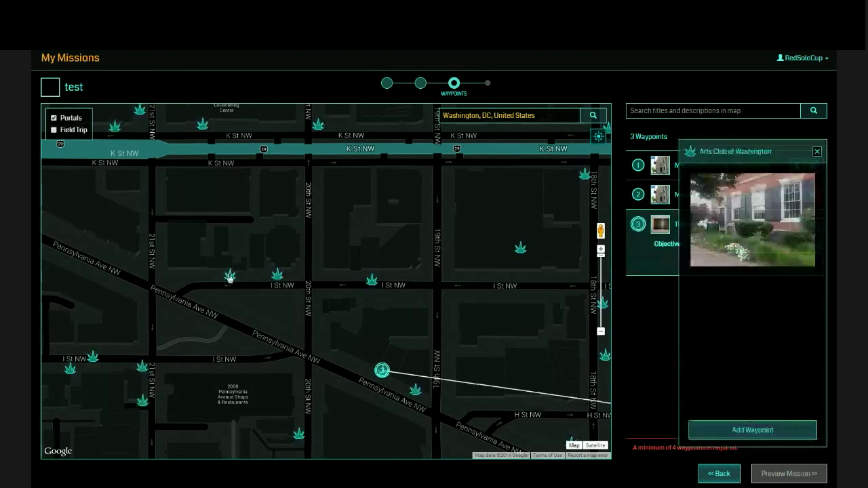
{"action": "left_click", "coordinate": [725, 428]}
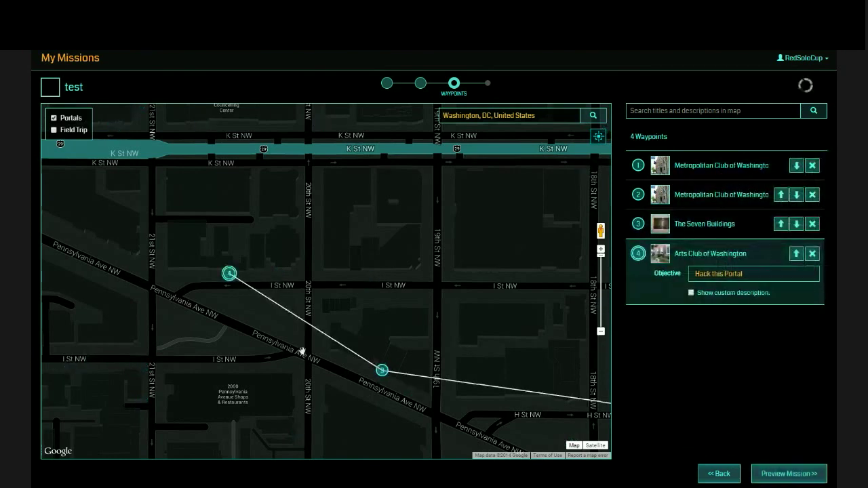
{"action": "scroll", "coordinate": [318, 345], "scroll_direction": "down", "scroll_amount": 1}
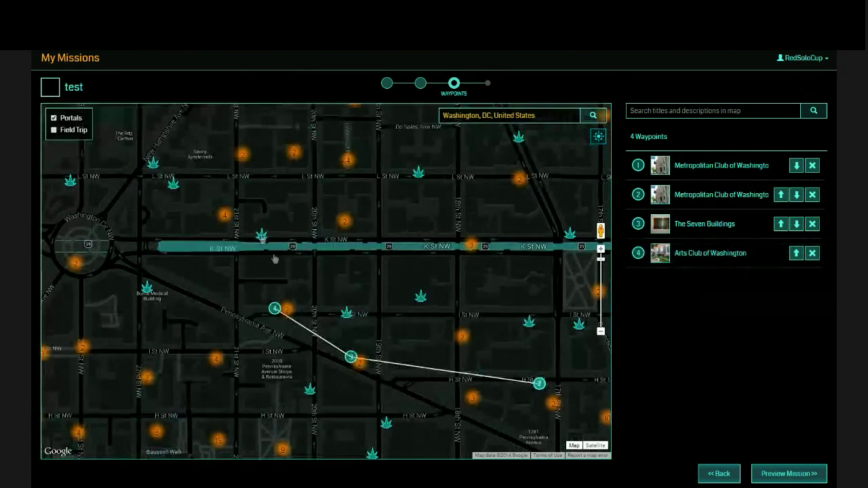
{"action": "left_click", "coordinate": [261, 235]}
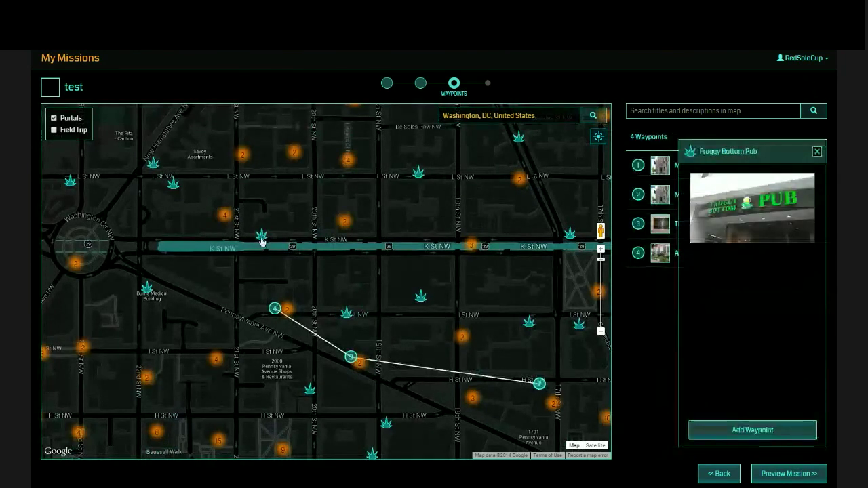
{"action": "left_click", "coordinate": [710, 431]}
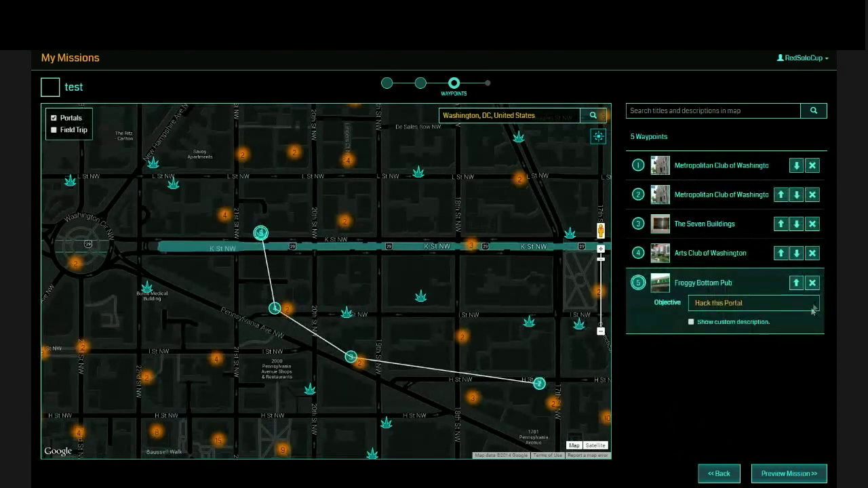
{"action": "left_click", "coordinate": [761, 396]}
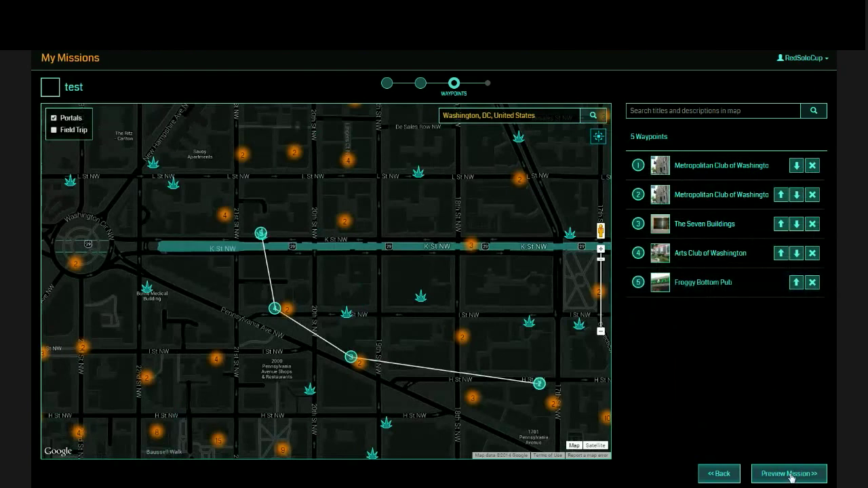
Preview the five-waypoint mission, then go back to the My Missions list.
{"action": "left_click", "coordinate": [791, 476]}
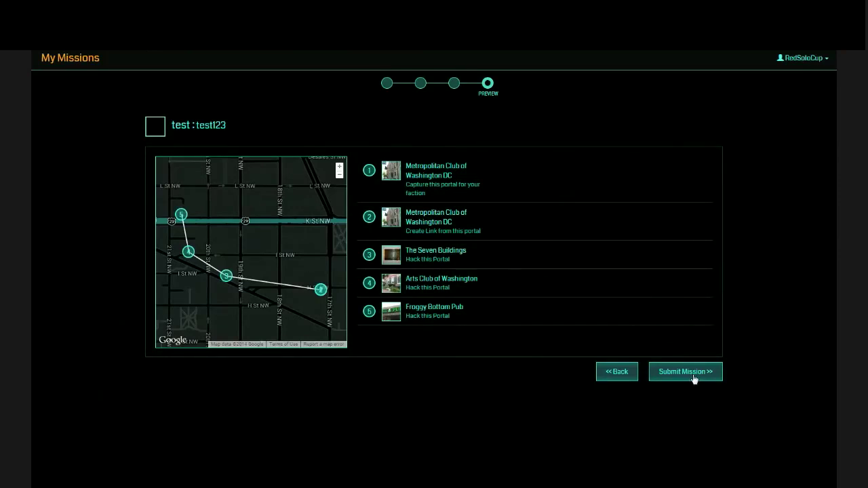
{"action": "left_click", "coordinate": [73, 59]}
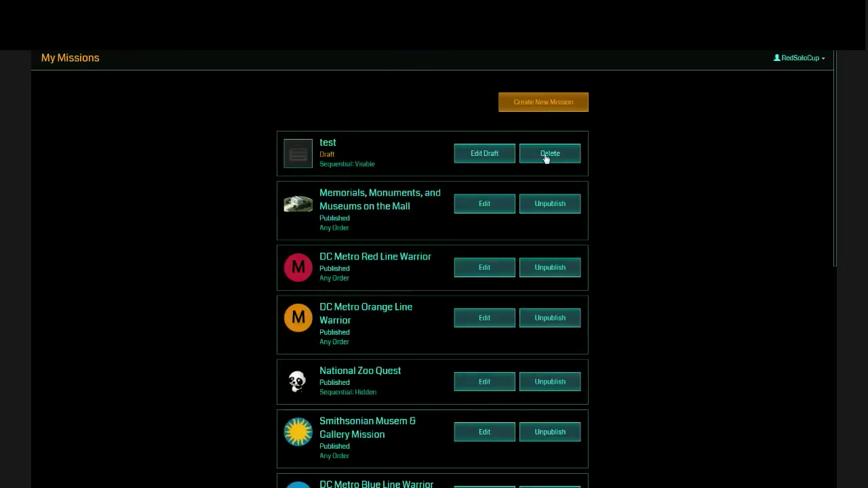
Delete the 'test' draft and start a new Any Order mission.
{"action": "left_click", "coordinate": [546, 156]}
{"action": "left_click", "coordinate": [544, 105]}
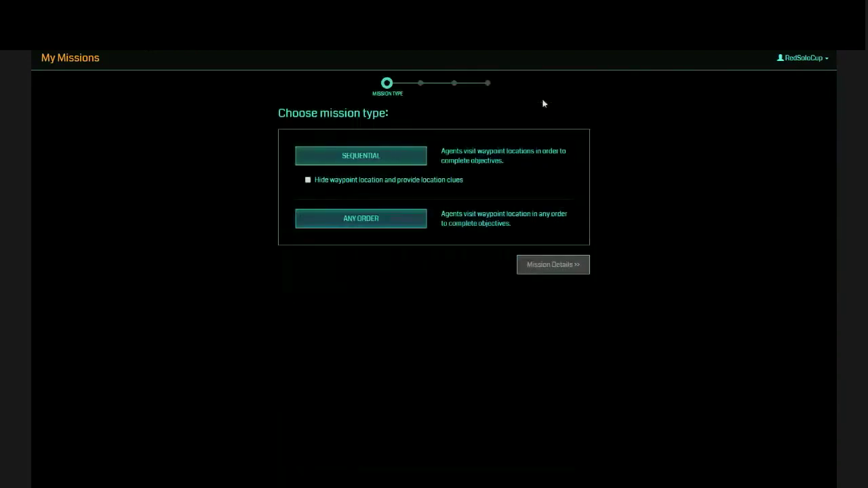
{"action": "left_click", "coordinate": [390, 221]}
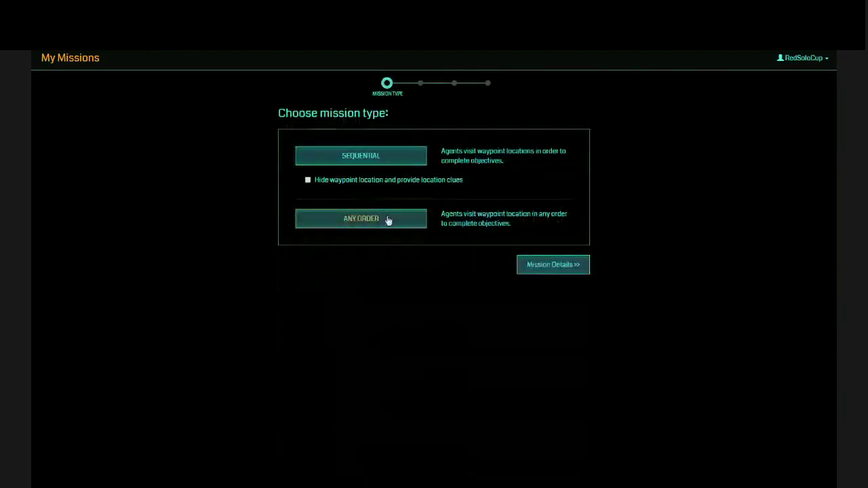
Enter the mission details: name test123 and description test234234.
{"action": "left_click", "coordinate": [546, 269]}
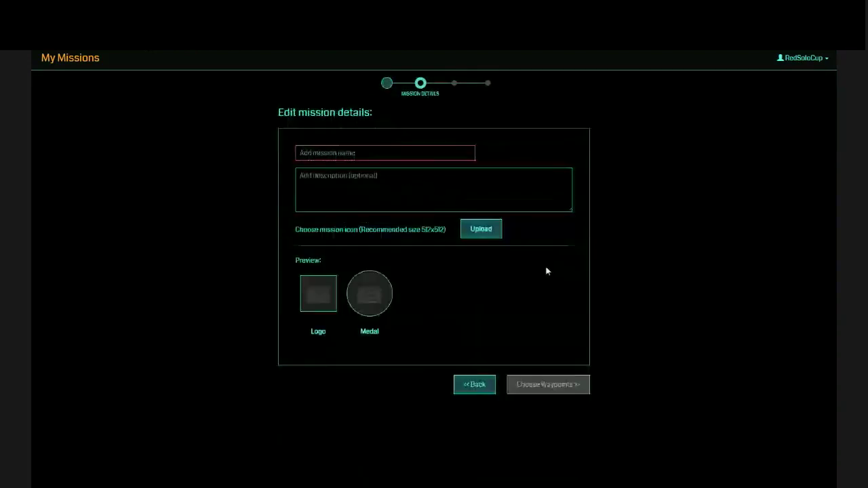
{"action": "left_click", "coordinate": [416, 150]}
{"action": "type", "text": "test123"}
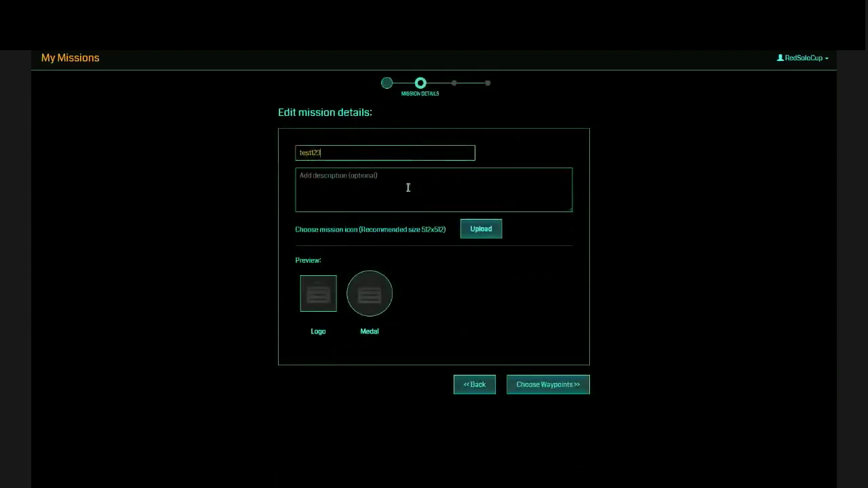
{"action": "left_click", "coordinate": [405, 189]}
{"action": "type", "text": "test234234"}
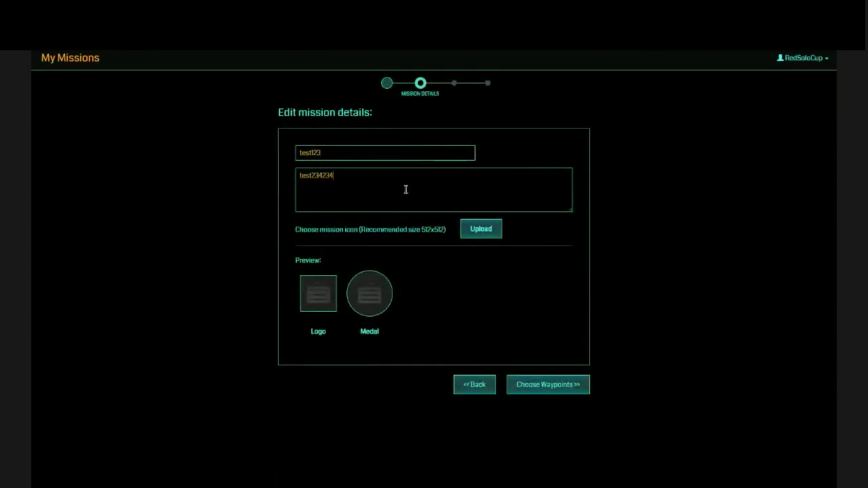
Attempt to continue to Choose Waypoints and dismiss the 500 server error.
{"action": "left_click", "coordinate": [480, 230]}
{"action": "left_click", "coordinate": [530, 383]}
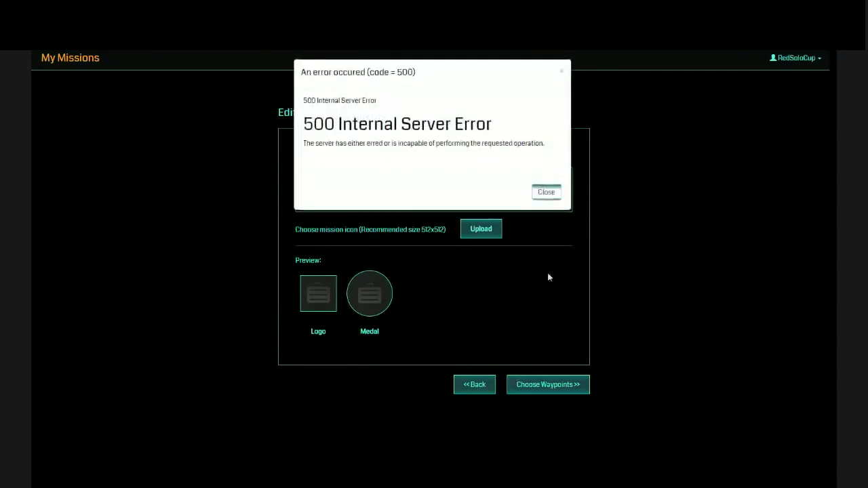
{"action": "left_click", "coordinate": [546, 193]}
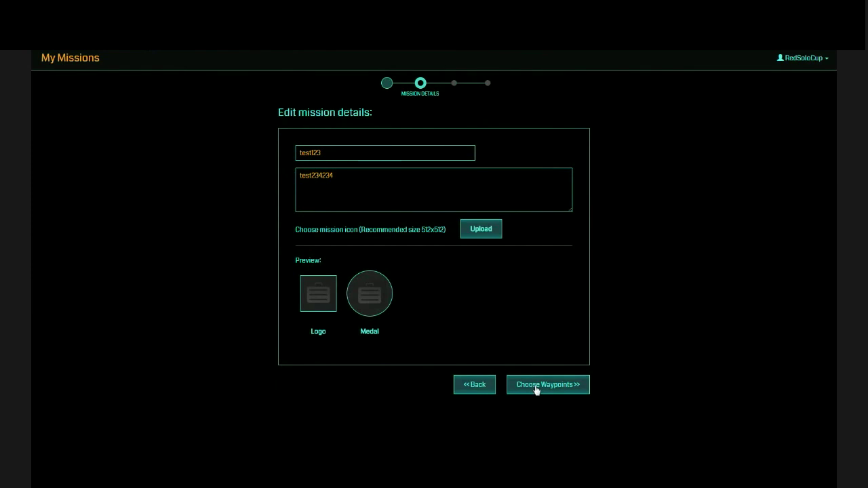
Reach the waypoints step and move the map to Washington, DC.
{"action": "left_click", "coordinate": [536, 388]}
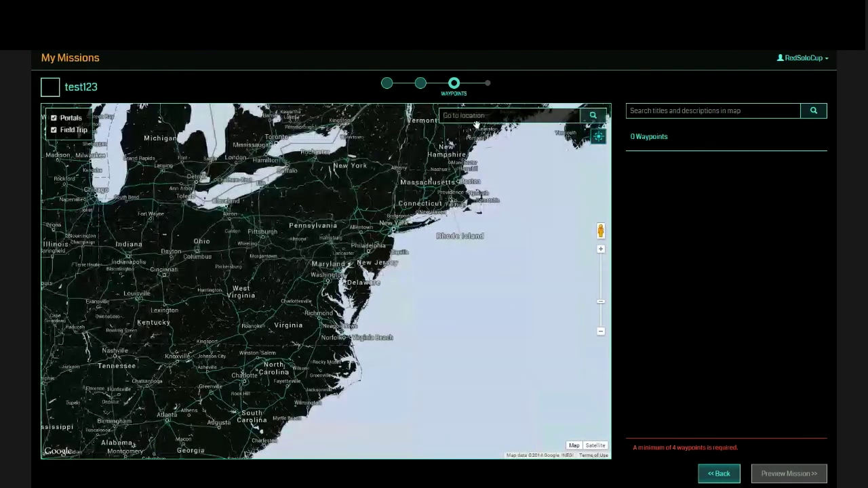
{"action": "left_click", "coordinate": [474, 116]}
{"action": "type", "text": "washington"}
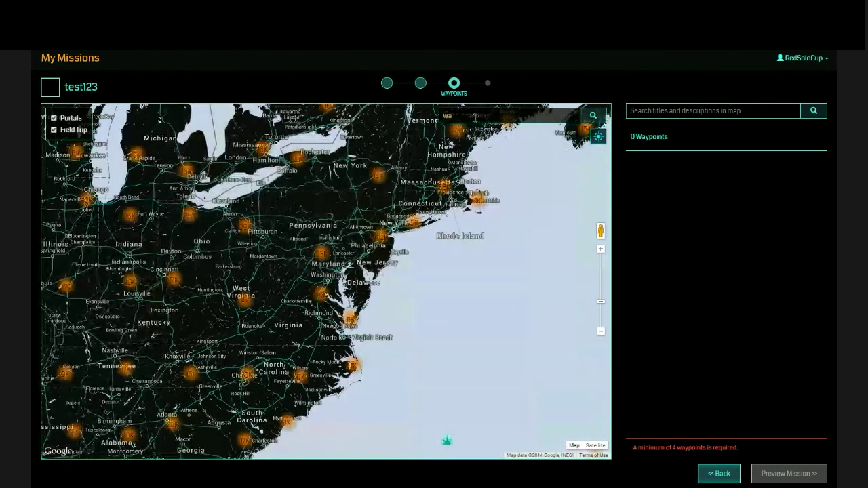
{"action": "left_click", "coordinate": [499, 130]}
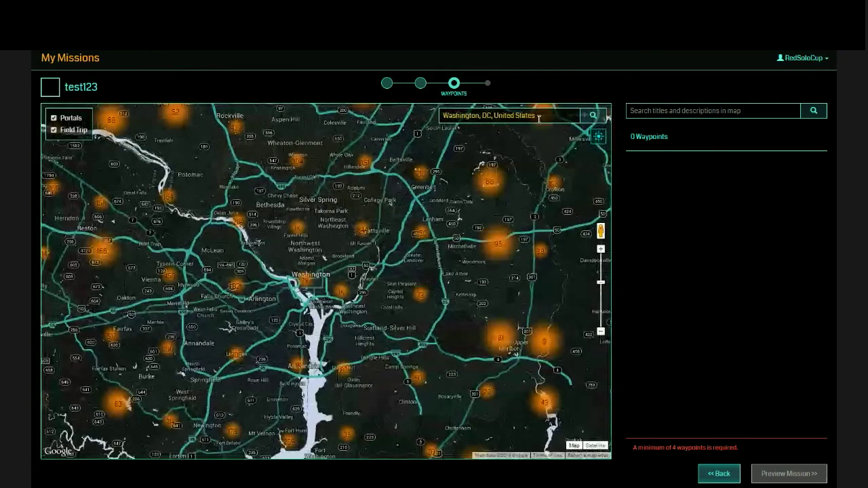
Relocate the map to London, United Kingdom and zoom into Kennington near the A3204.
{"action": "left_click_drag", "start_coordinate": [541, 116], "coordinate": [444, 116]}
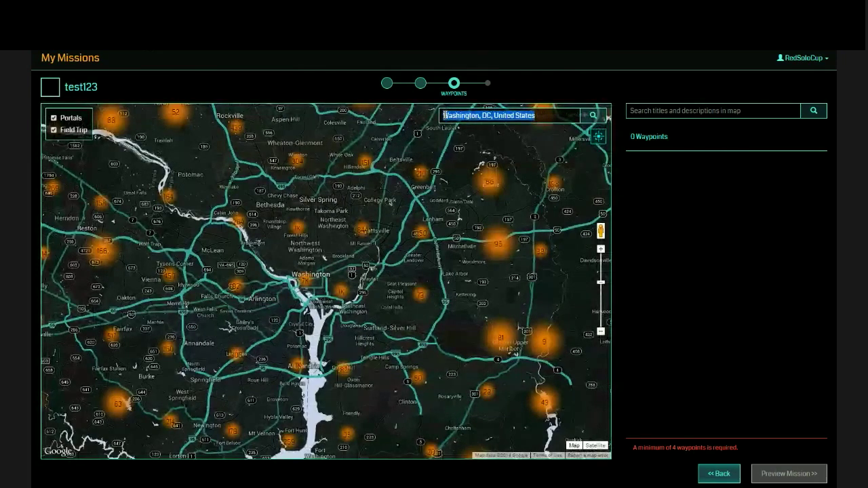
{"action": "type", "text": "London"}
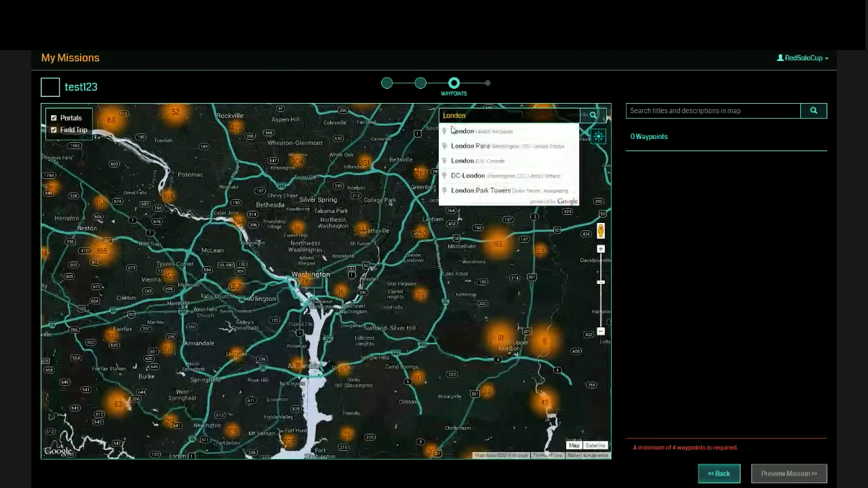
{"action": "left_click", "coordinate": [463, 130]}
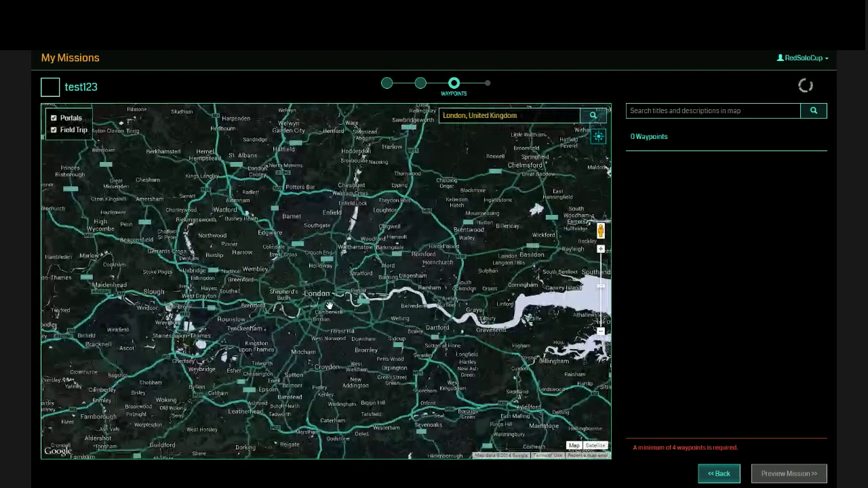
{"action": "scroll", "coordinate": [325, 304], "scroll_direction": "up", "scroll_amount": 2}
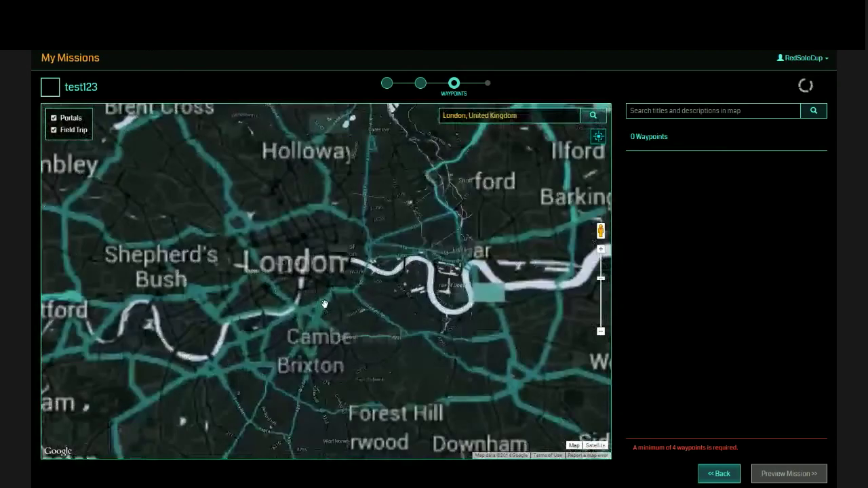
{"action": "scroll", "coordinate": [325, 304], "scroll_direction": "up", "scroll_amount": 1}
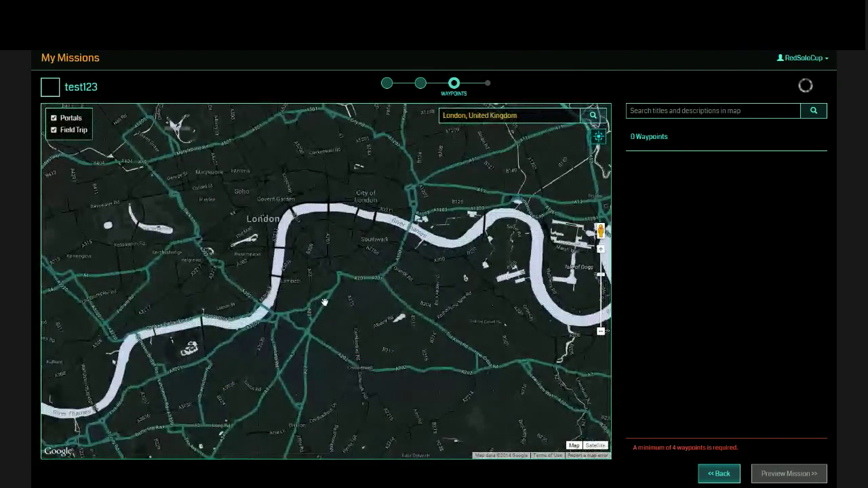
{"action": "scroll", "coordinate": [325, 302], "scroll_direction": "up", "scroll_amount": 1}
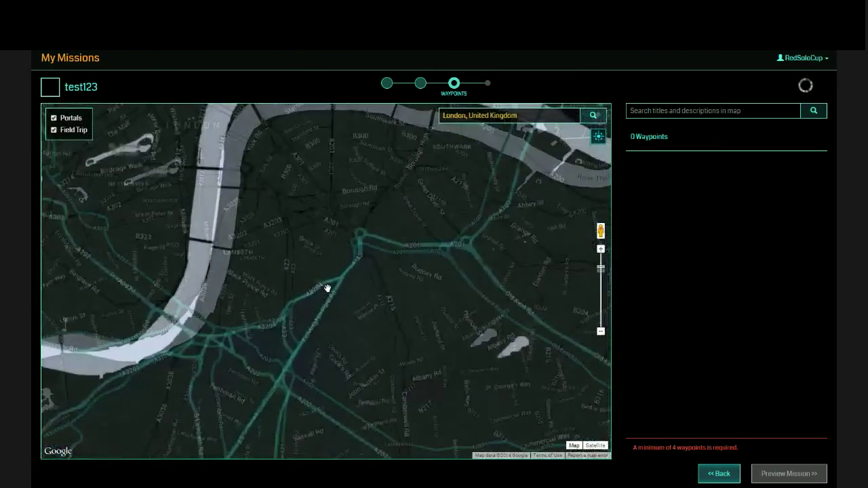
{"action": "scroll", "coordinate": [327, 289], "scroll_direction": "up", "scroll_amount": 3}
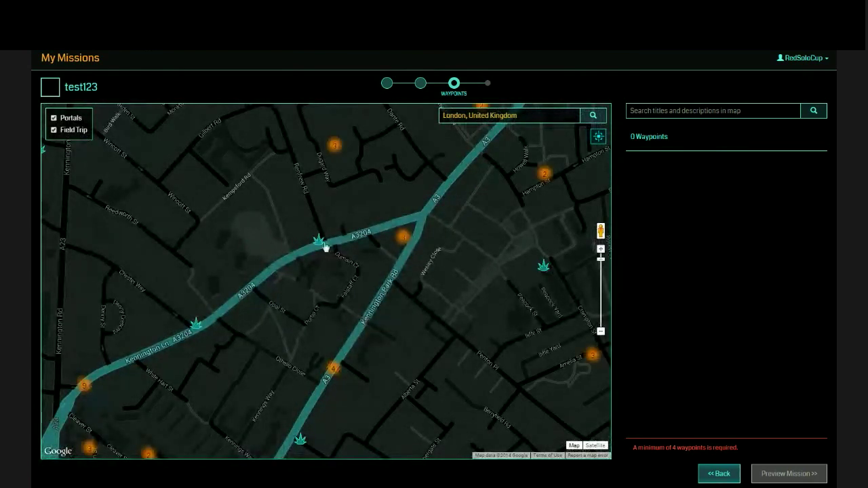
Add Eye with Legs and a Top Hat and Anarchist Bikestore as waypoints.
{"action": "left_click", "coordinate": [318, 240]}
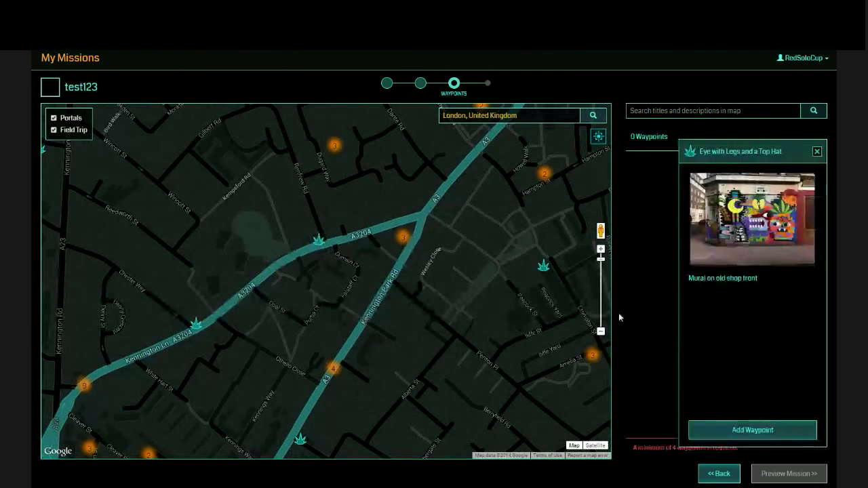
{"action": "left_click", "coordinate": [748, 429]}
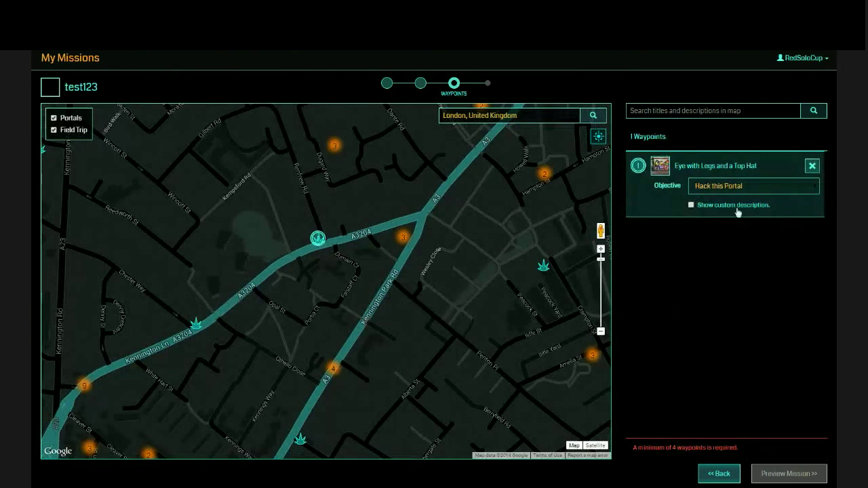
{"action": "left_click", "coordinate": [546, 269]}
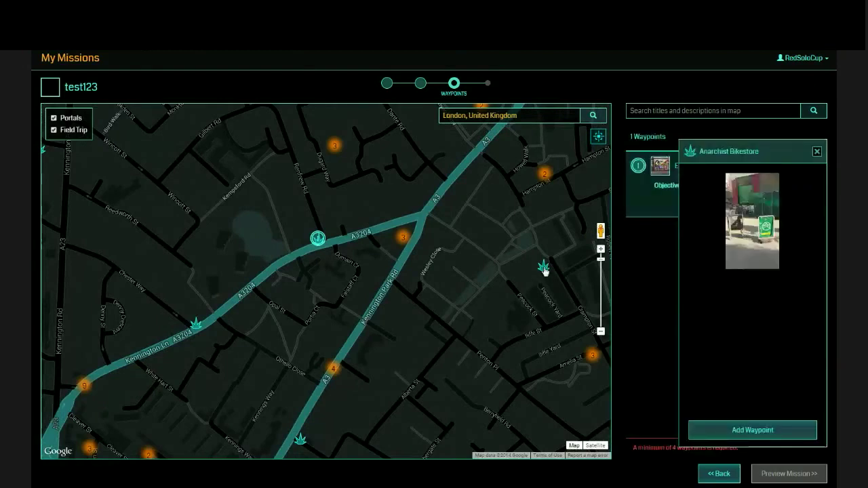
{"action": "left_click", "coordinate": [744, 433]}
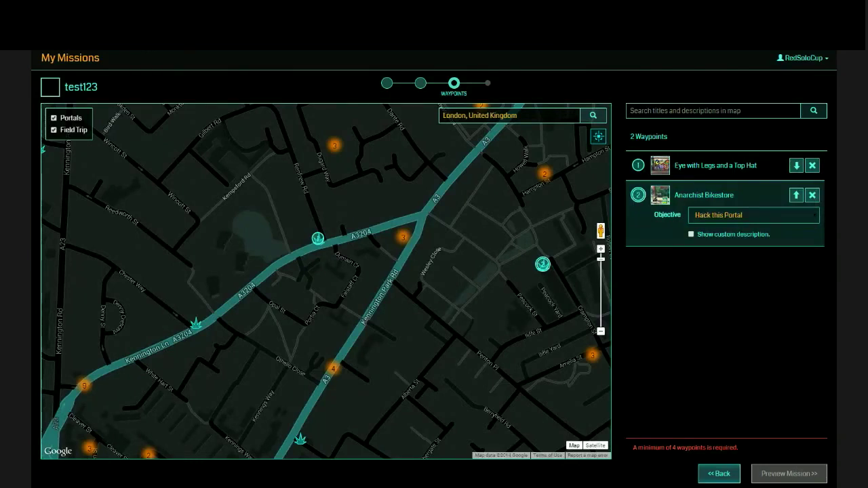
Set the second waypoint's objective to passphrase and enable a custom description.
{"action": "left_click", "coordinate": [723, 290]}
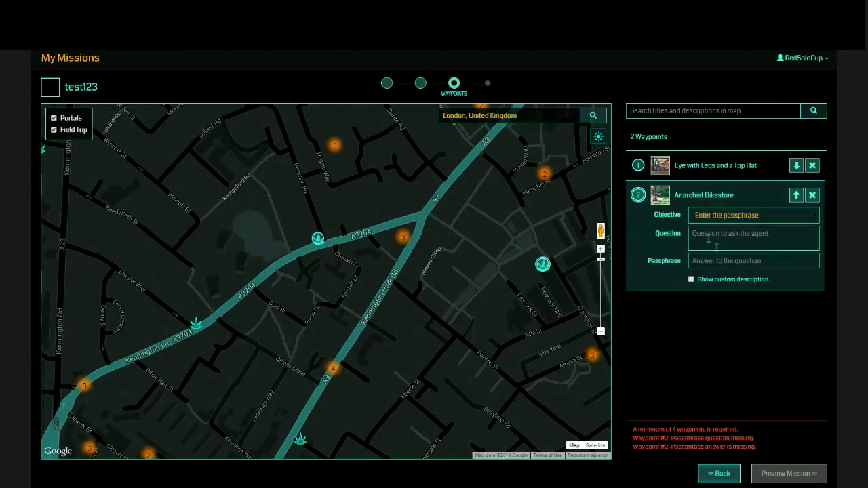
{"action": "left_click", "coordinate": [719, 261]}
{"action": "left_click", "coordinate": [691, 279]}
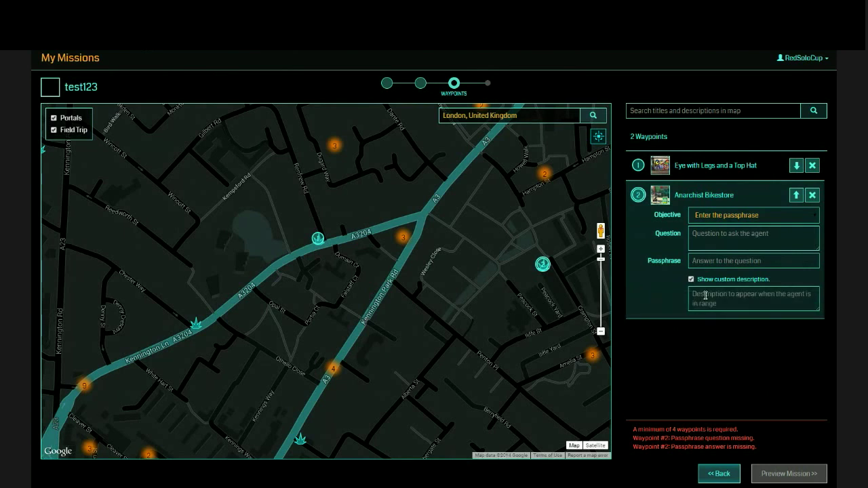
Move Anarchist Bikestore up and back down, then delete that waypoint.
{"action": "left_click", "coordinate": [797, 195]}
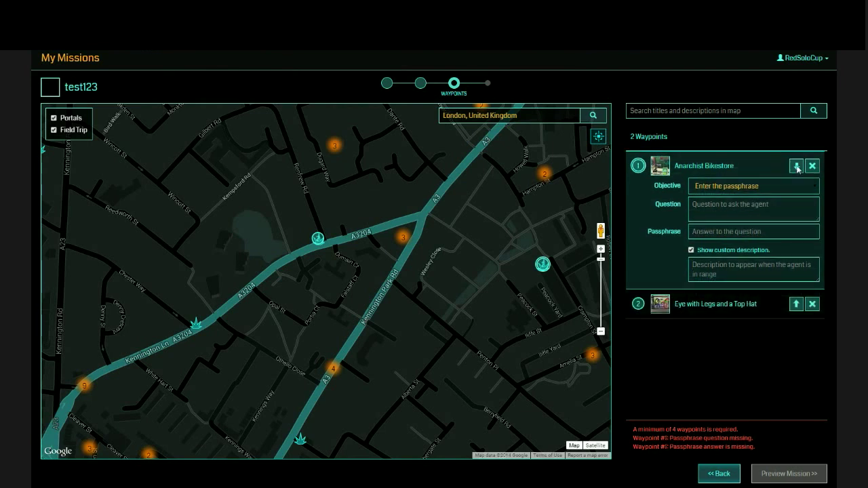
{"action": "left_click", "coordinate": [797, 166]}
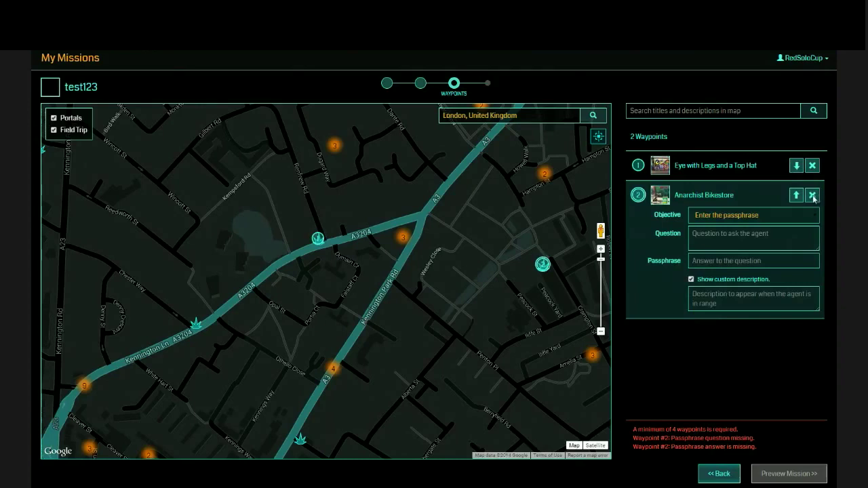
{"action": "left_click", "coordinate": [812, 195]}
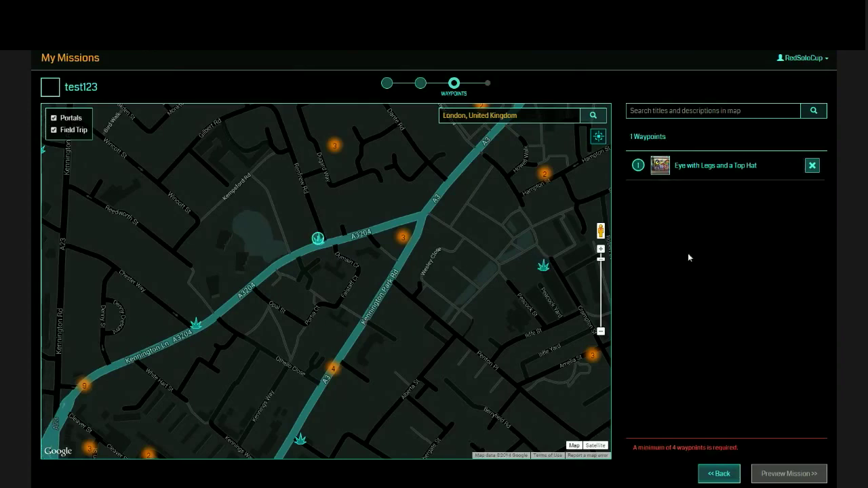
Return to My Missions and delete the test123 draft.
{"action": "left_click", "coordinate": [74, 60]}
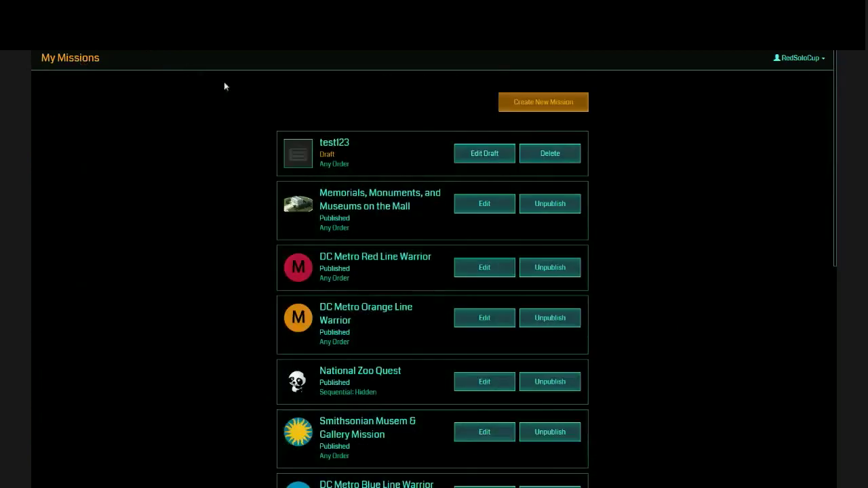
{"action": "left_click", "coordinate": [550, 154]}
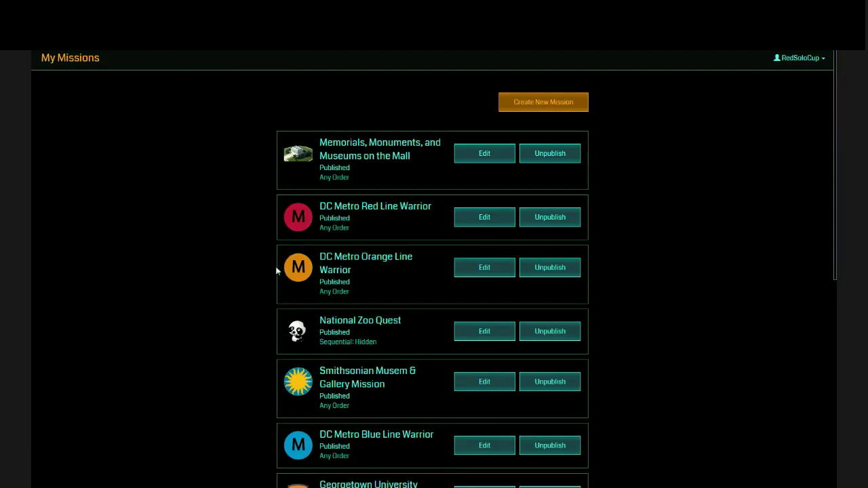
Scroll to the bottom of My Missions to show the three drafts, including Historical Old Town Alexandria Tour.
{"action": "scroll", "coordinate": [239, 298], "scroll_direction": "down", "scroll_amount": 3}
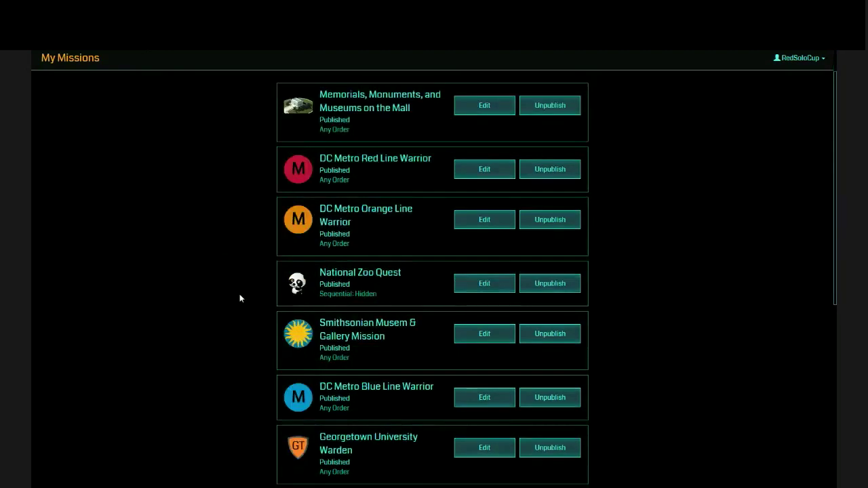
{"action": "scroll", "coordinate": [255, 346], "scroll_direction": "down", "scroll_amount": 1}
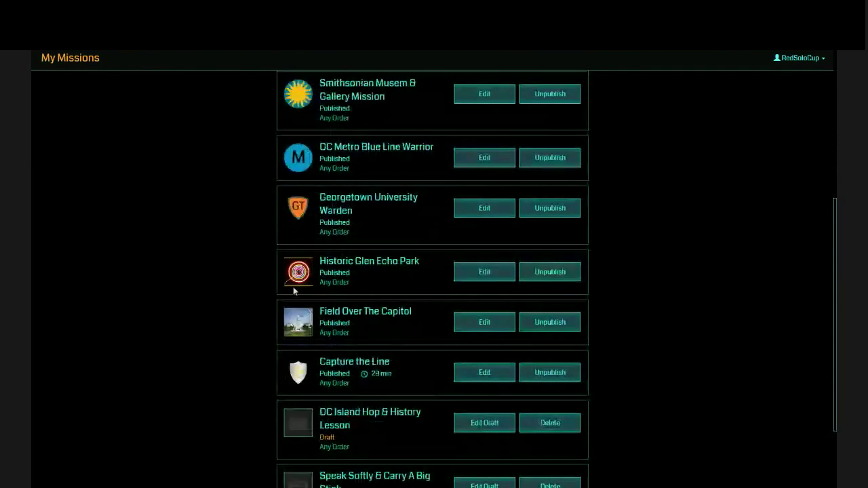
{"action": "scroll", "coordinate": [244, 359], "scroll_direction": "down", "scroll_amount": 2}
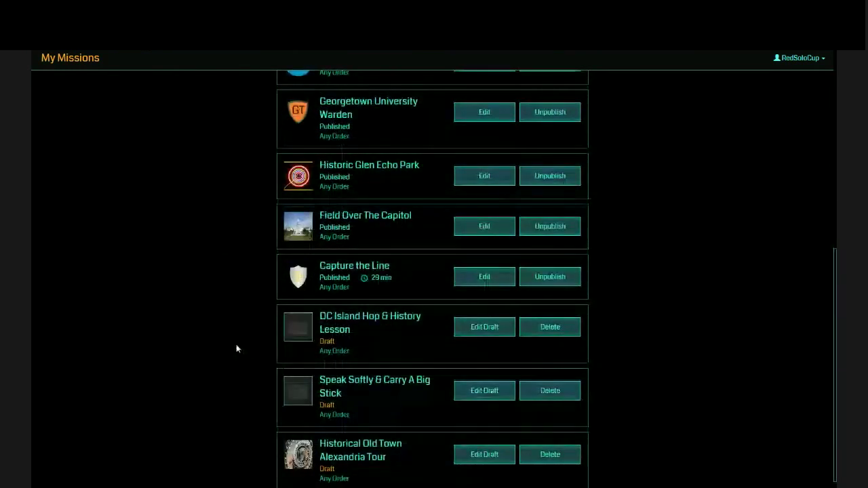
{"action": "scroll", "coordinate": [233, 336], "scroll_direction": "down", "scroll_amount": 1}
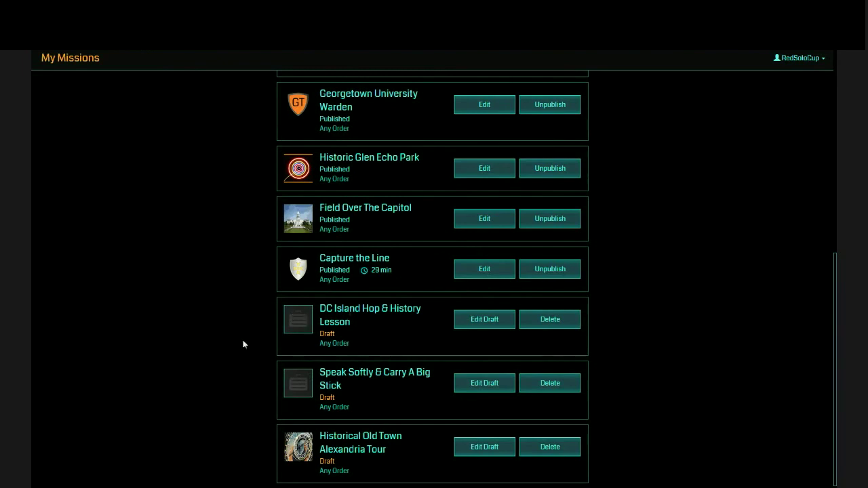
Scroll back up so Memorials, Monuments, and Museums on the Mall tops the list.
{"action": "scroll", "coordinate": [213, 339], "scroll_direction": "up", "scroll_amount": 6}
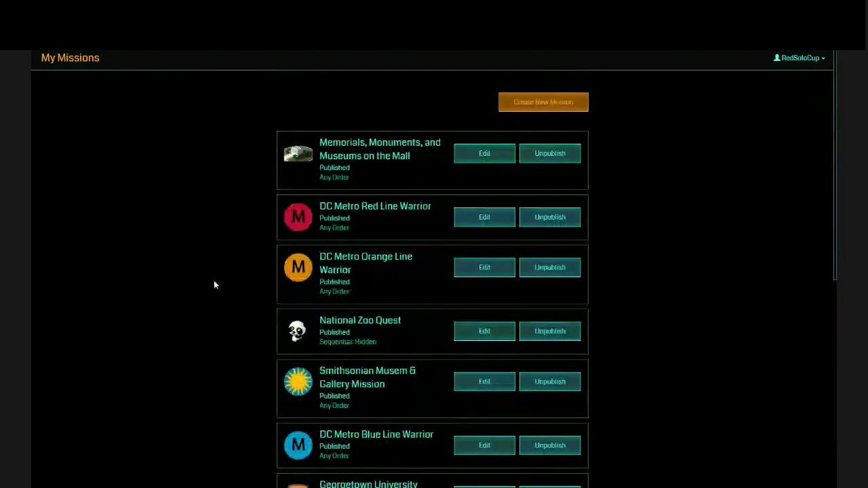